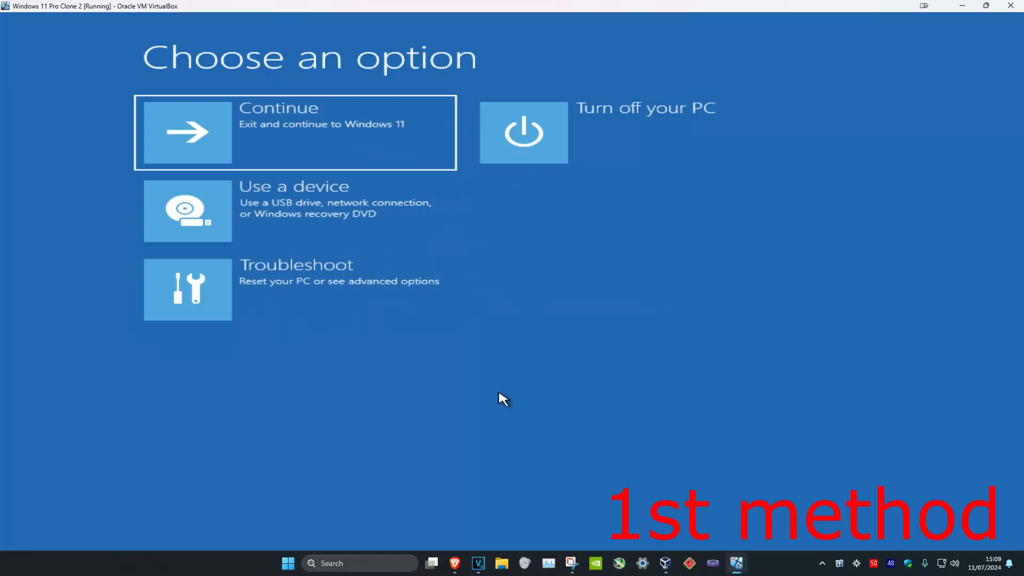
# - Start System Restore from the advanced recovery options; it finds no restore points
pyautogui.click(388, 292)
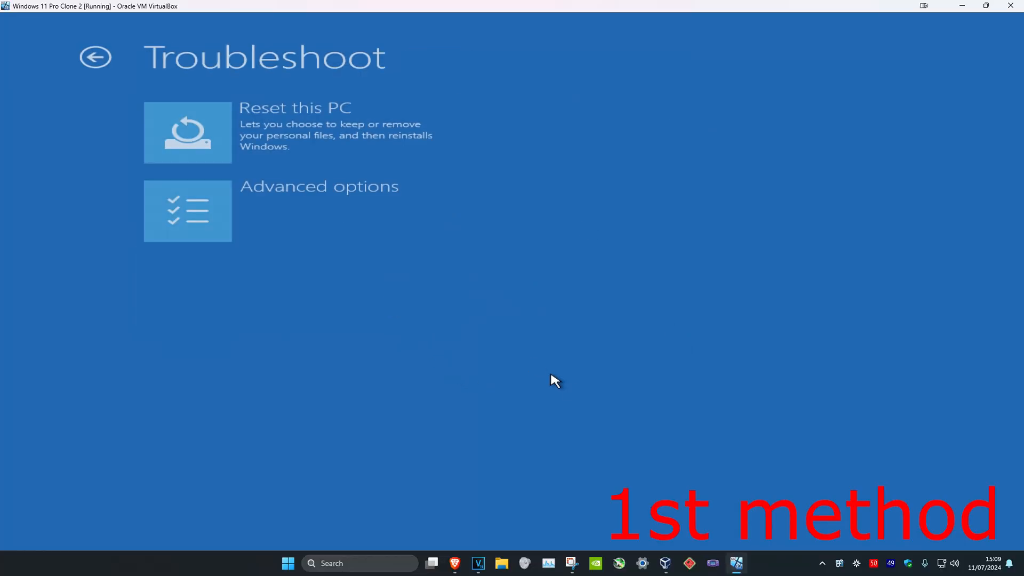
pyautogui.click(344, 222)
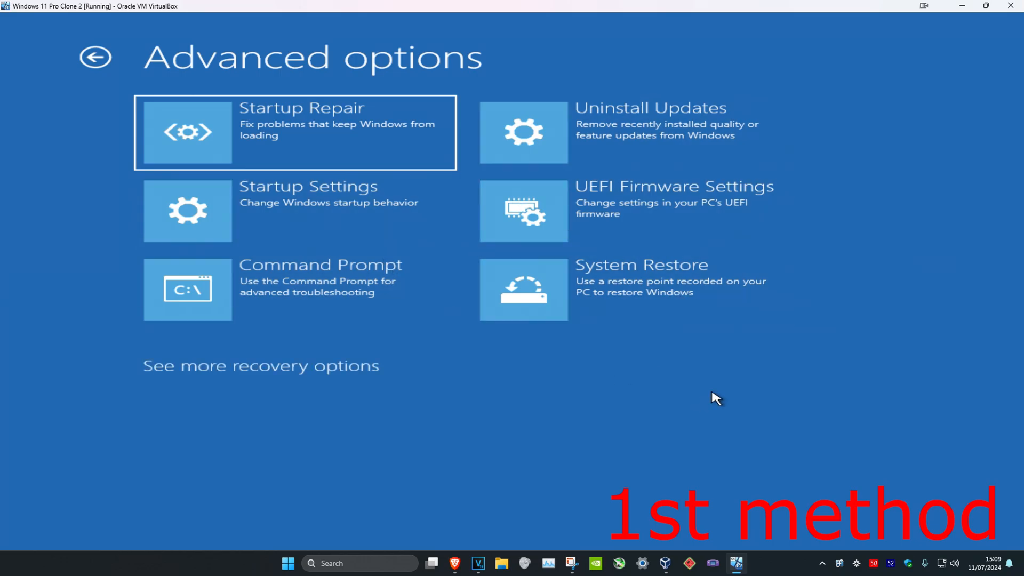
pyautogui.click(640, 285)
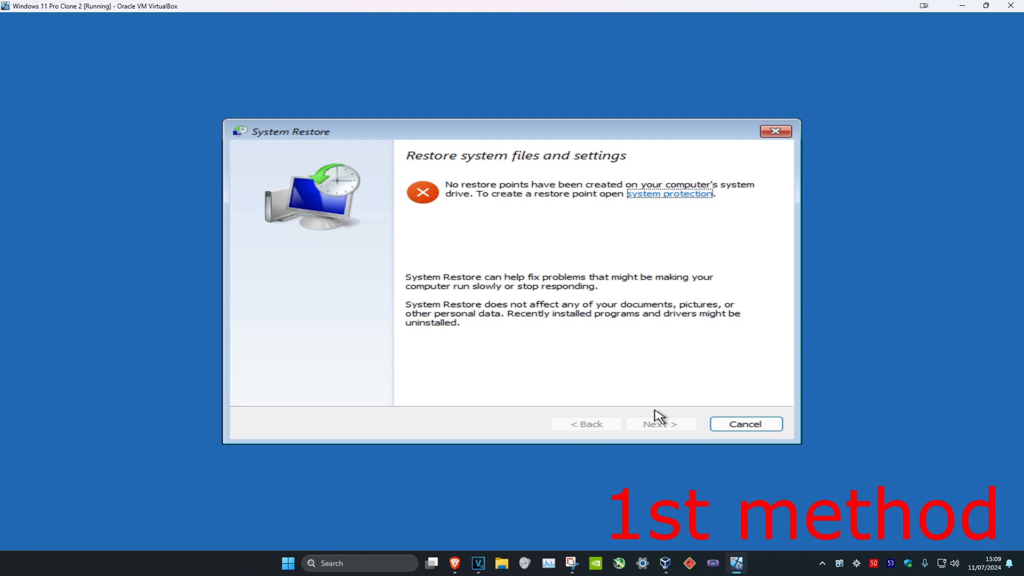
# - Cancel System Restore and run Startup Repair, which reports it couldn't repair the PC
pyautogui.click(745, 424)
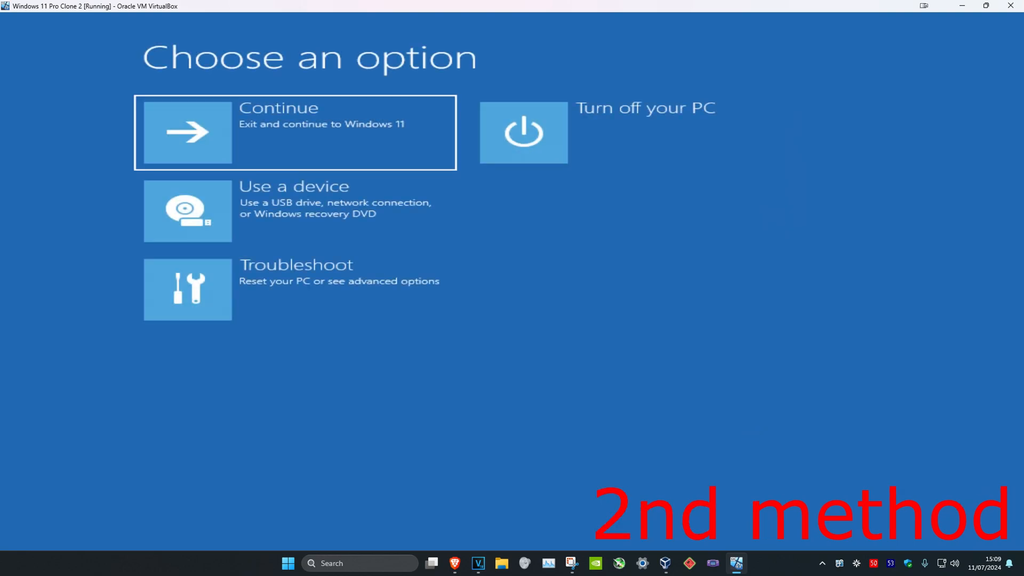
pyautogui.click(360, 298)
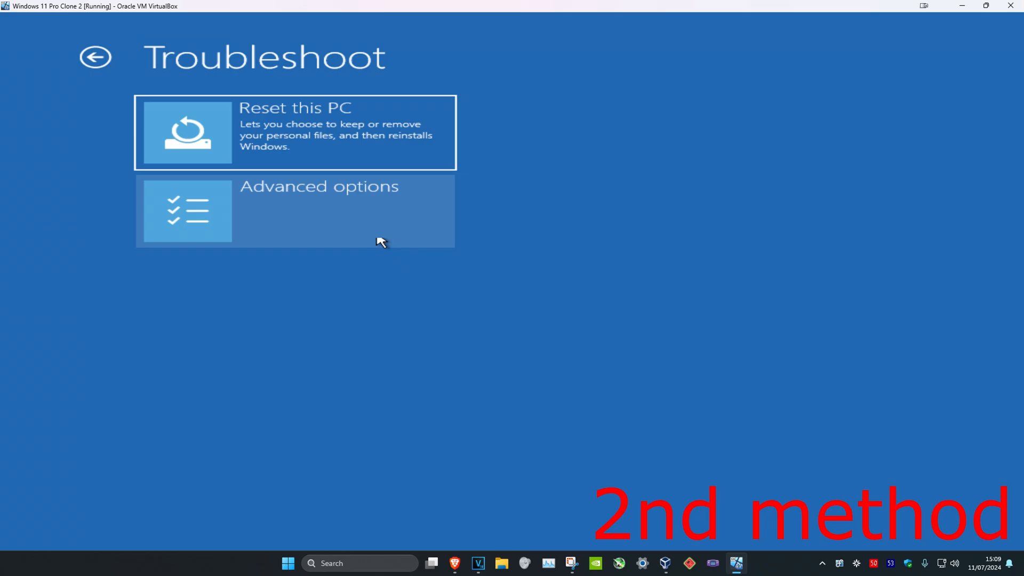
pyautogui.click(360, 224)
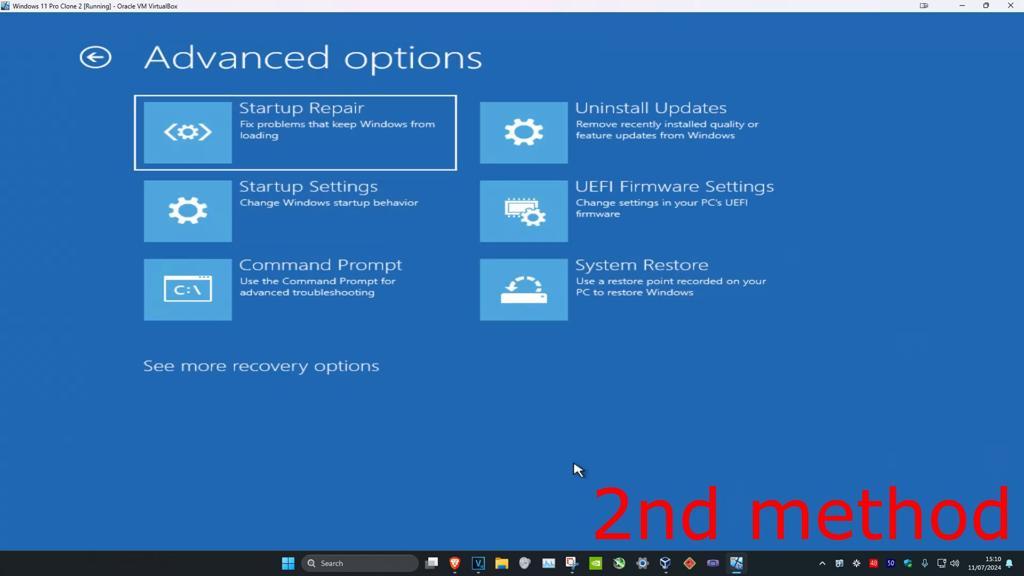
pyautogui.click(243, 368)
pyautogui.click(243, 366)
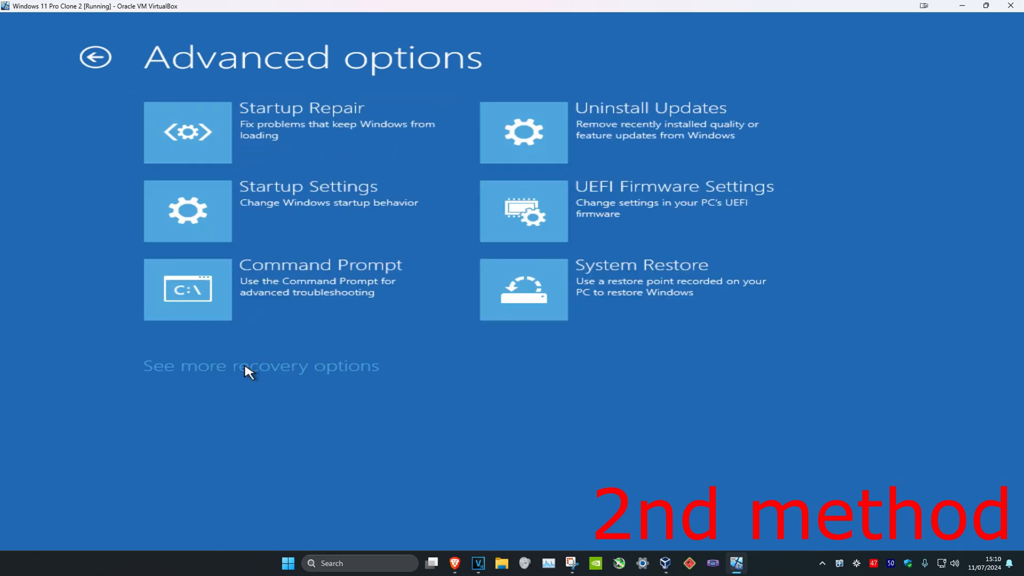
pyautogui.click(317, 118)
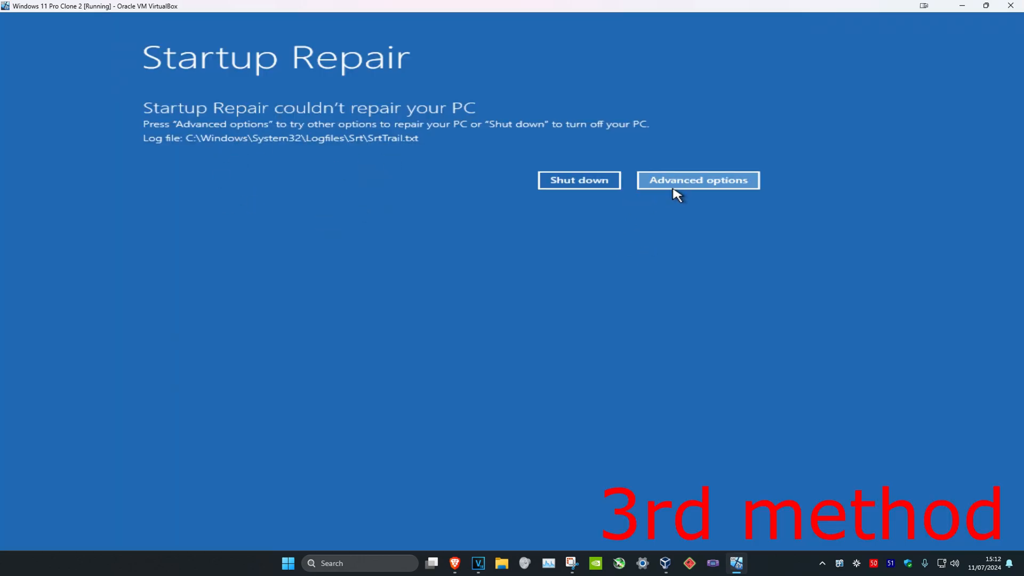
# - Leave the failed repair and launch an administrator Command Prompt from Advanced options
pyautogui.click(680, 191)
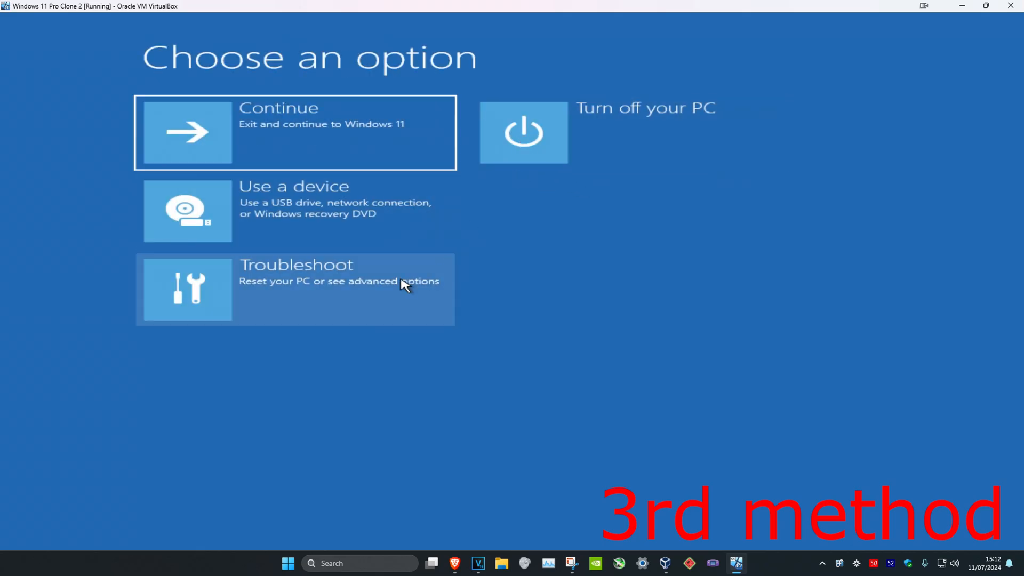
pyautogui.click(346, 280)
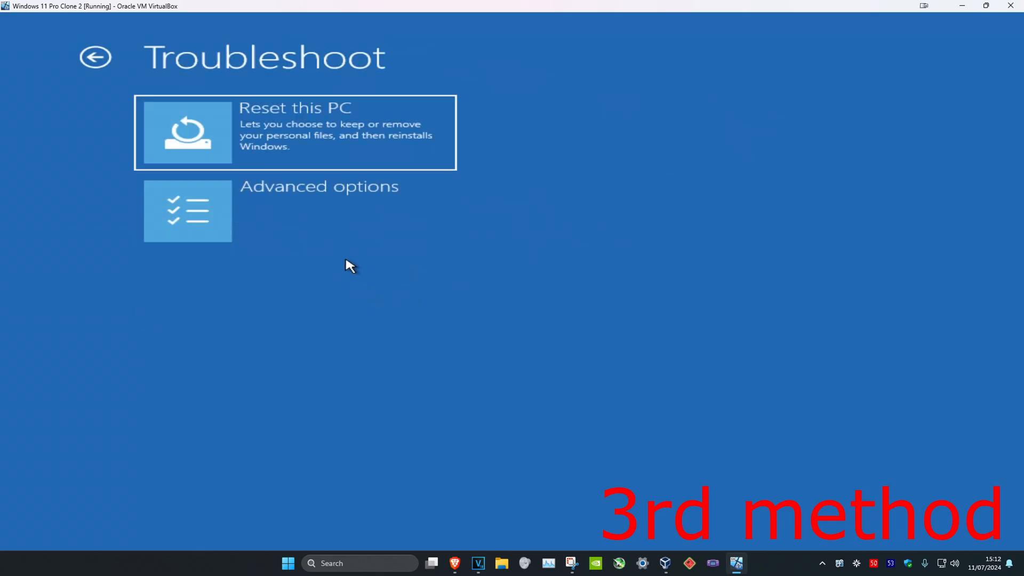
pyautogui.click(352, 225)
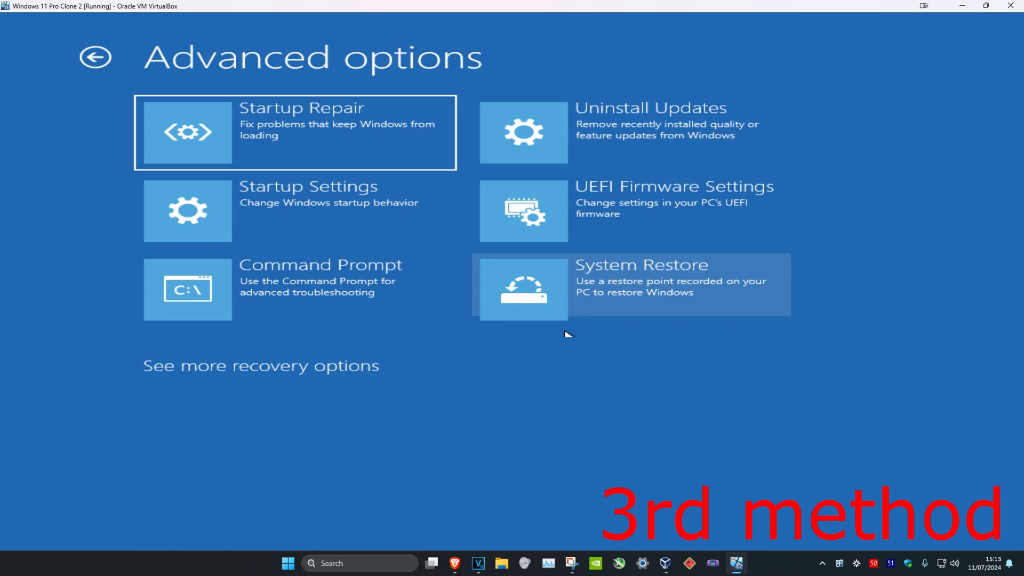
pyautogui.click(346, 281)
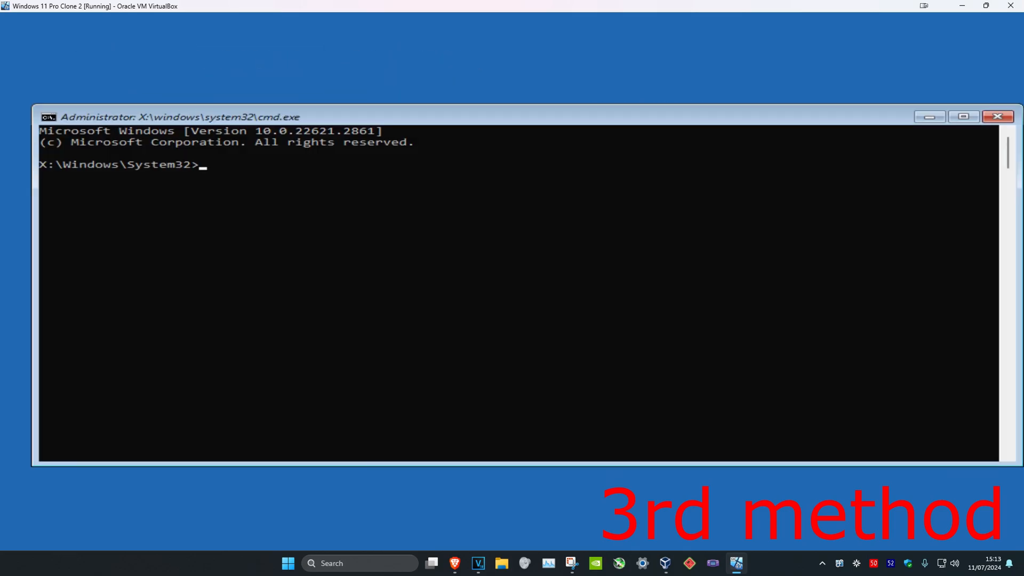
pyautogui.write('sfc /')
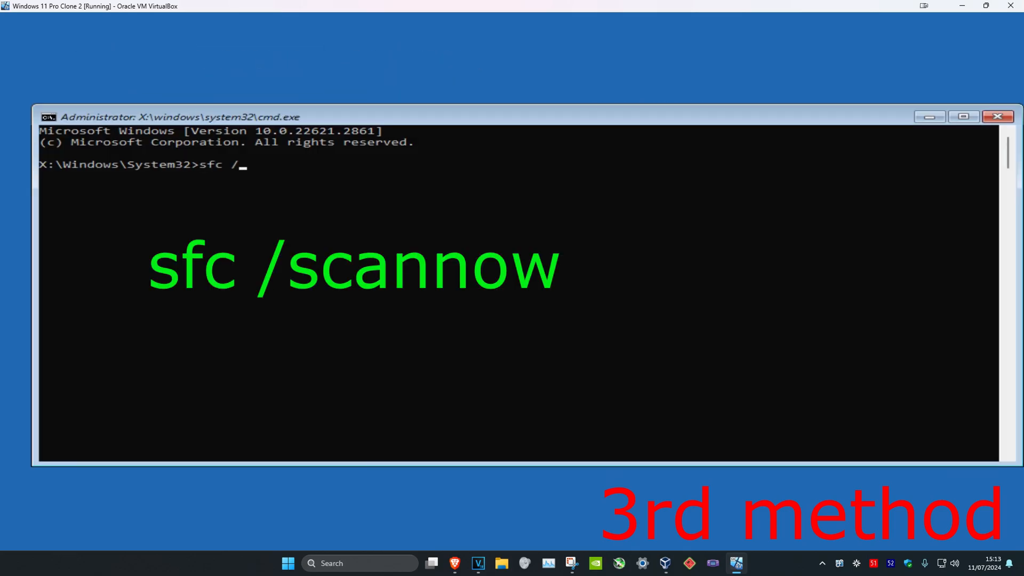
pyautogui.write('scannow')
# - Run sfc /scannow, then close the prompt at 9% verification to return to recovery
pyautogui.press('Return')
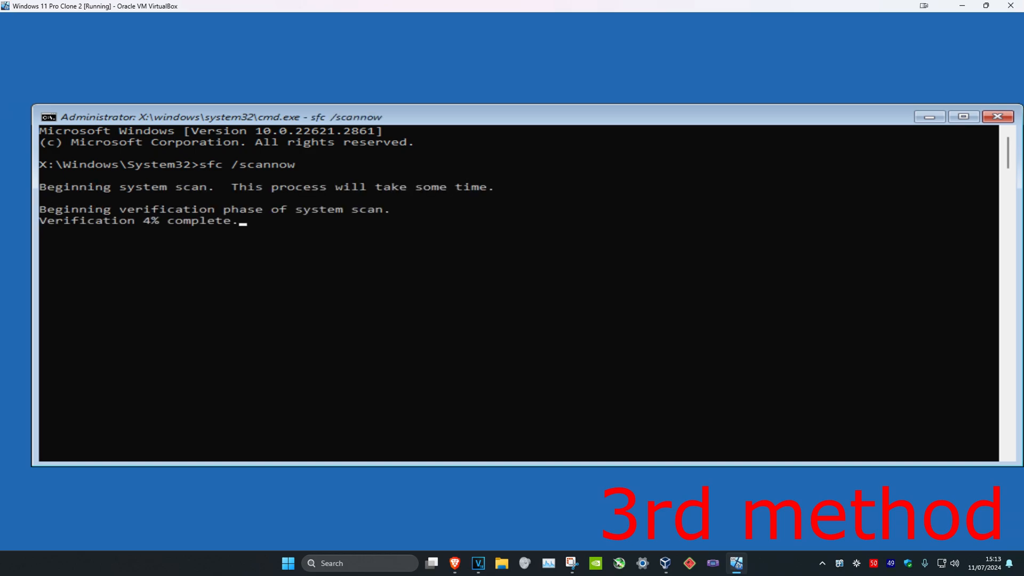
pyautogui.click(998, 117)
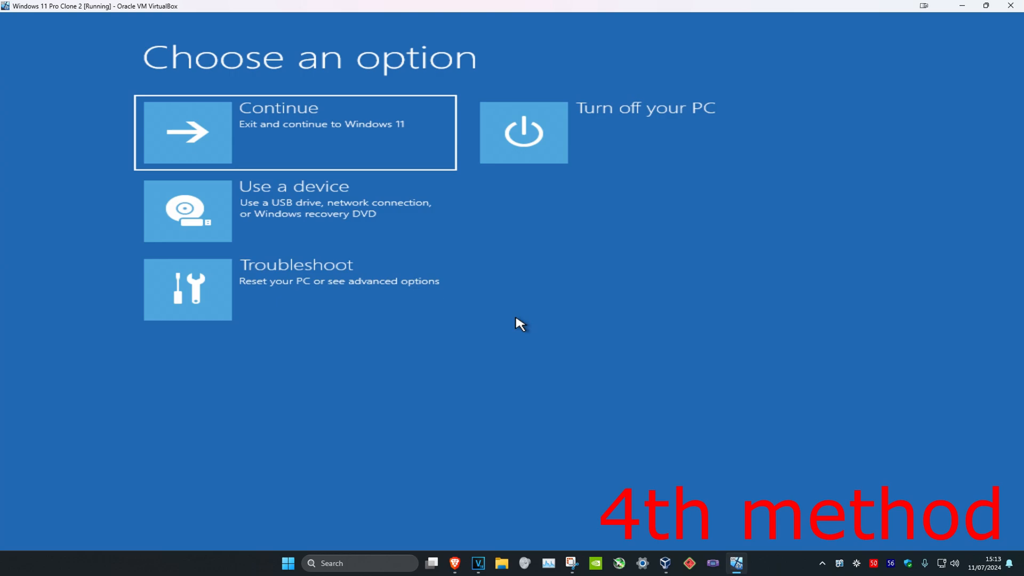
# - Reach the Reset this PC page offering Keep my files or Remove everything
pyautogui.click(439, 286)
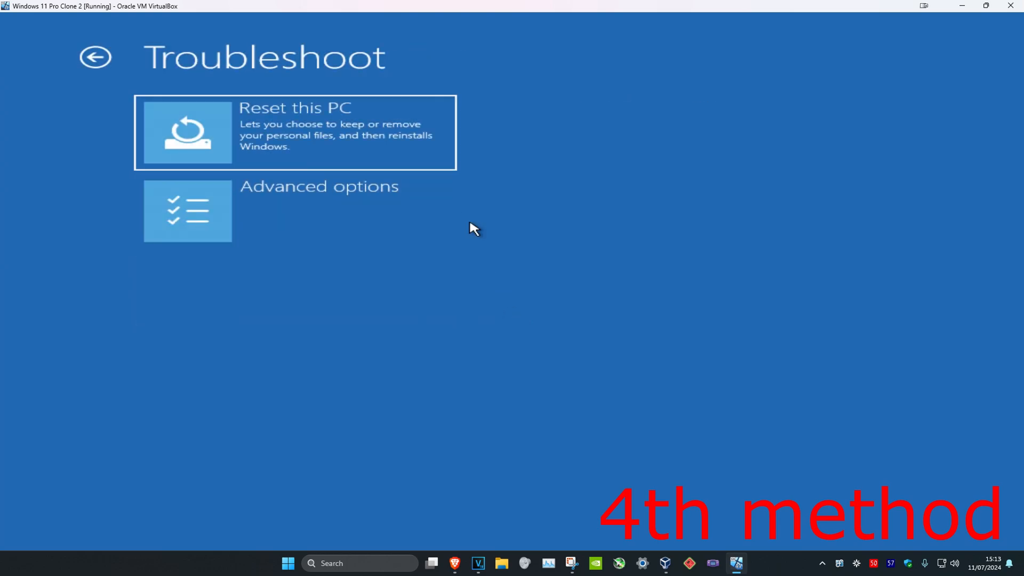
pyautogui.click(273, 136)
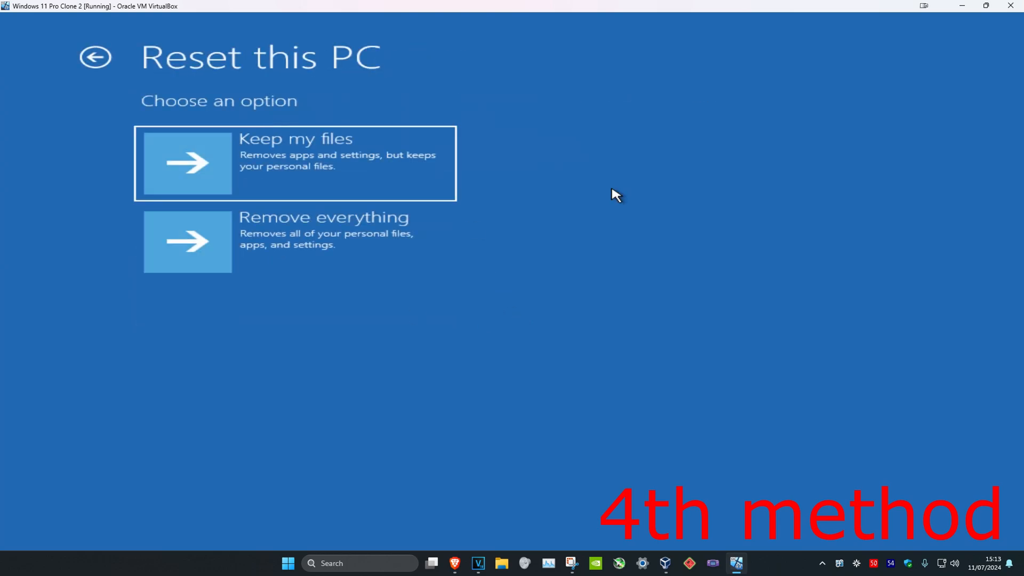